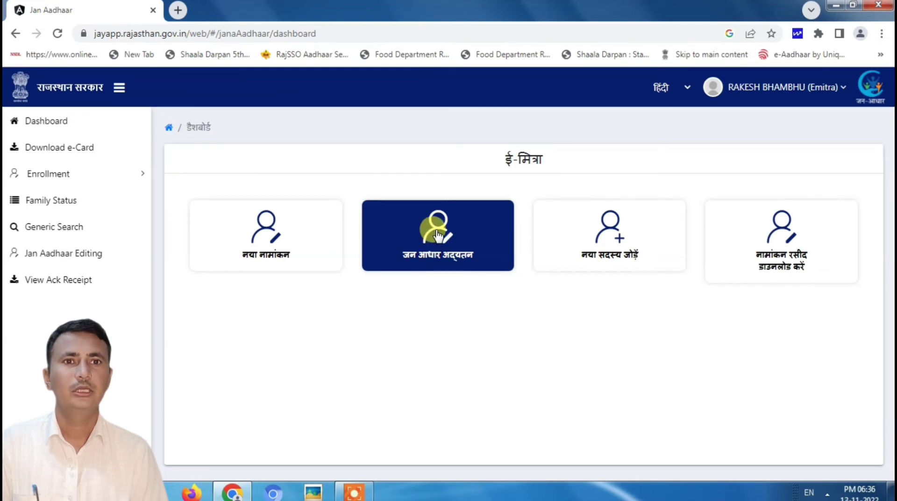
- Open the Jan Aadhaar profile update, choose जन आधार पहचान as the ID type and search with the family's Jan Aadhaar ID
{"action": "left_click", "coordinate": [437, 235]}
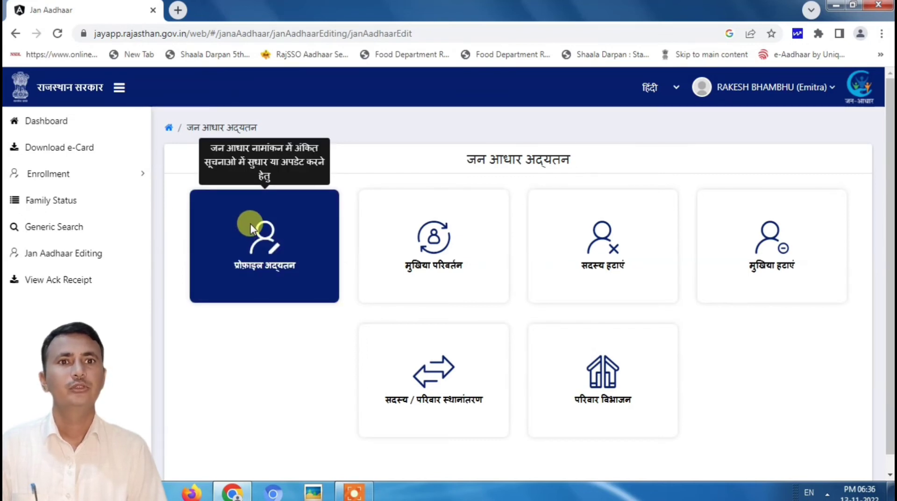
{"action": "left_click", "coordinate": [268, 253]}
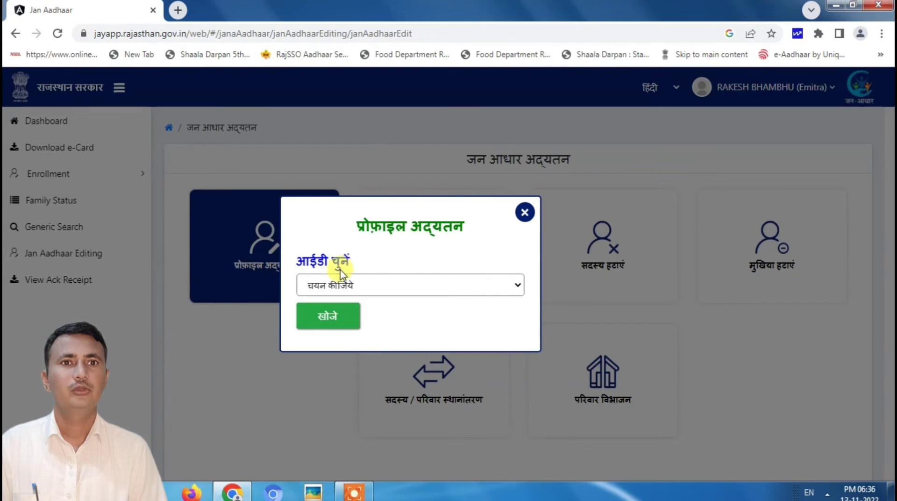
{"action": "left_click", "coordinate": [369, 286]}
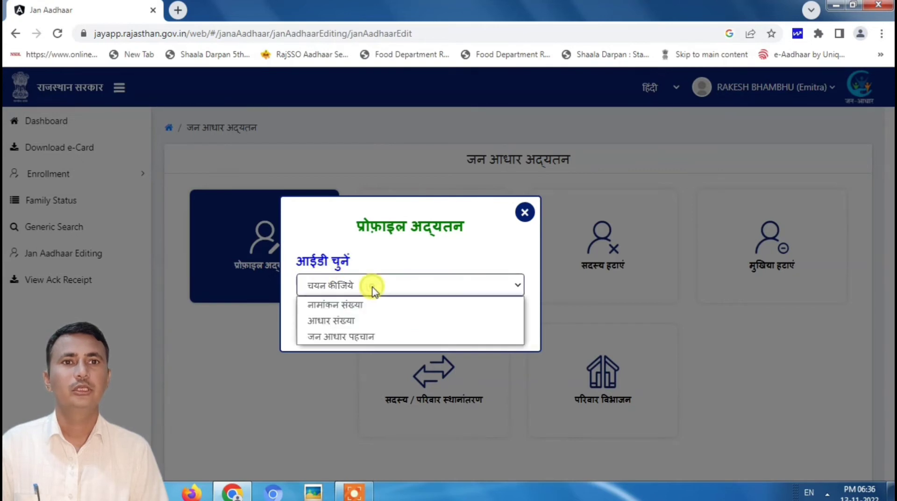
{"action": "left_click", "coordinate": [340, 337]}
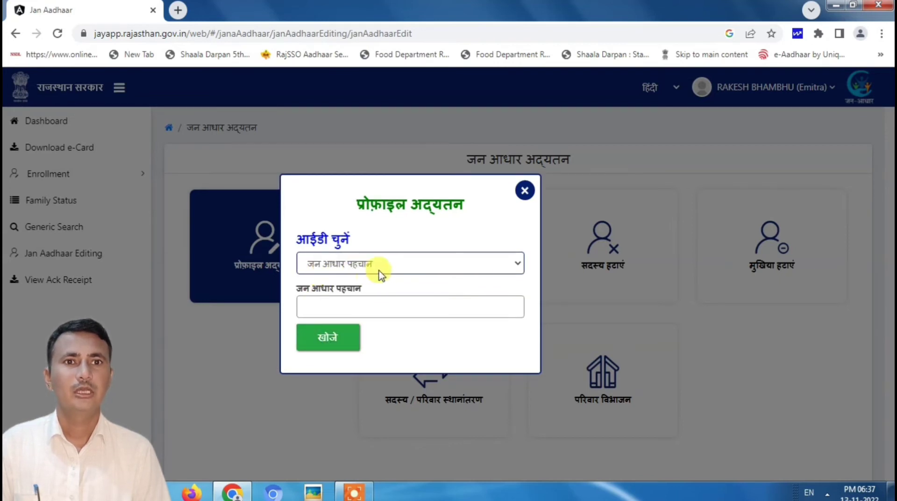
{"action": "left_click", "coordinate": [305, 299]}
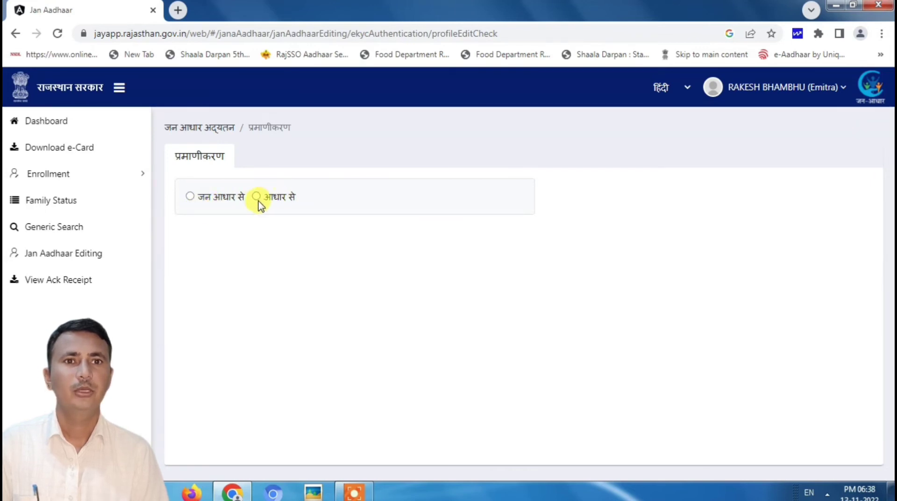
- Choose authentication through जन आधार से, select the third listed family member and submit the mobile verification request
{"action": "left_click", "coordinate": [278, 196]}
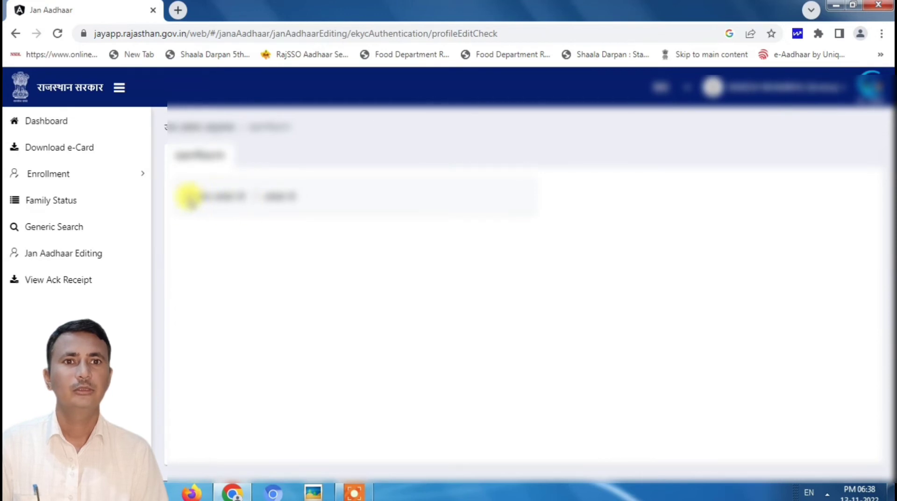
{"action": "left_click", "coordinate": [189, 197]}
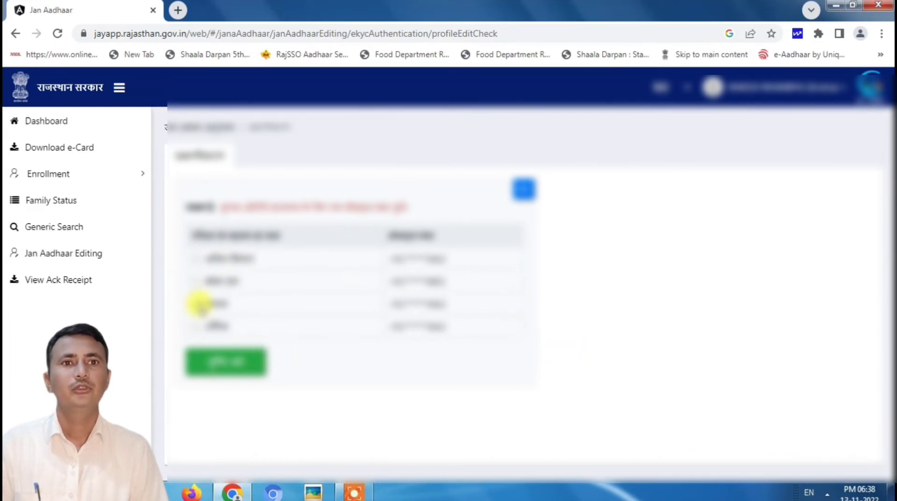
{"action": "left_click", "coordinate": [196, 304]}
{"action": "left_click", "coordinate": [228, 360]}
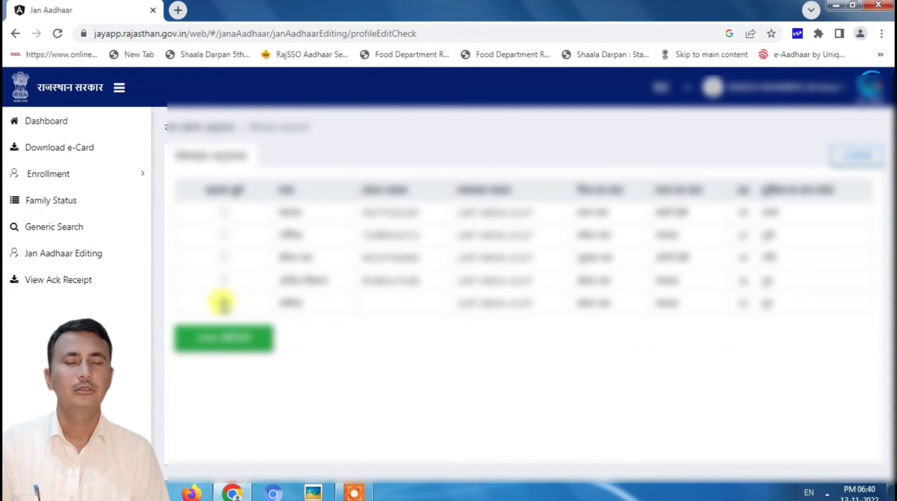
- Open the last listed family member's profile for updating and mark the Aadhaar number for correction
{"action": "left_click", "coordinate": [223, 302]}
{"action": "left_click", "coordinate": [225, 336]}
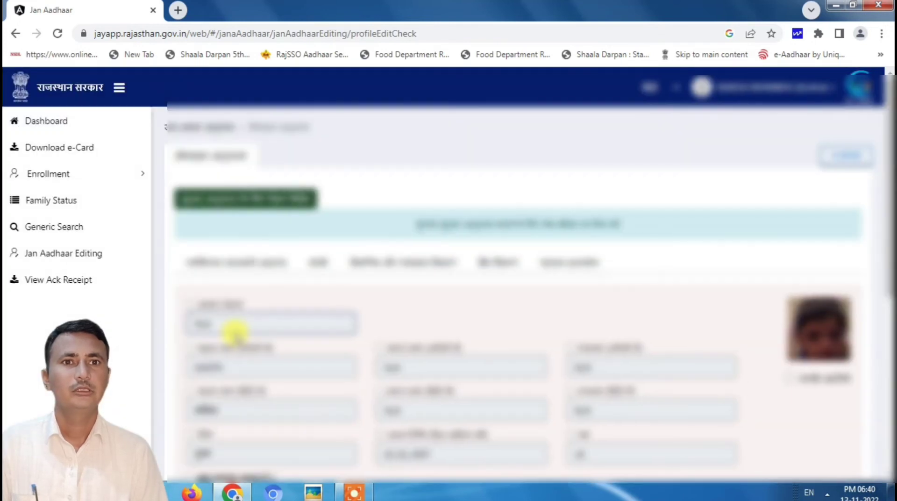
{"action": "scroll", "coordinate": [280, 303], "scroll_direction": "down", "scroll_amount": 3}
{"action": "scroll", "coordinate": [283, 304], "scroll_direction": "up", "scroll_amount": 1}
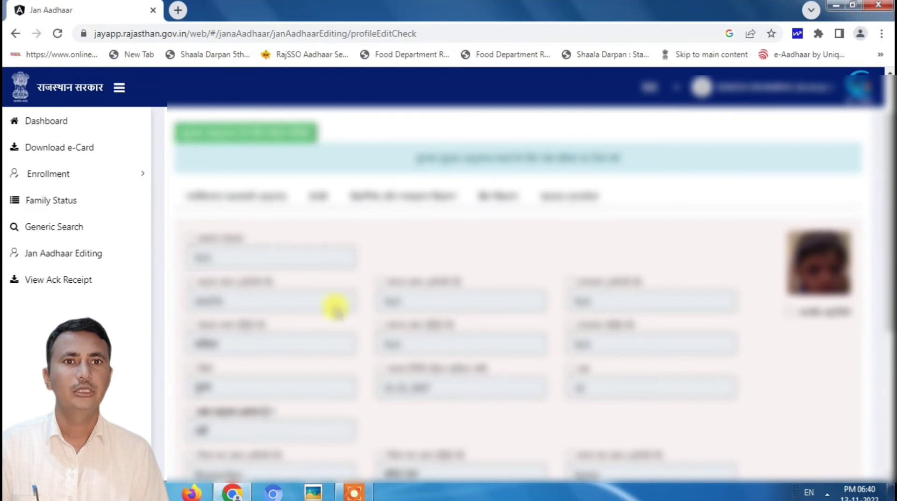
{"action": "scroll", "coordinate": [283, 326], "scroll_direction": "up", "scroll_amount": 1}
{"action": "scroll", "coordinate": [284, 326], "scroll_direction": "down", "scroll_amount": 1}
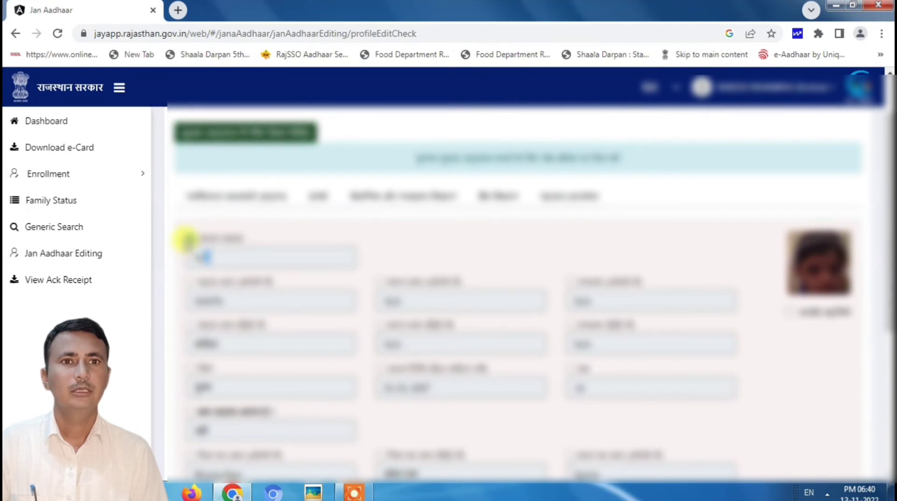
- Mark the member's date of birth and specially-abled status for updating, and continue to the contact section
{"action": "scroll", "coordinate": [397, 320], "scroll_direction": "down", "scroll_amount": 3}
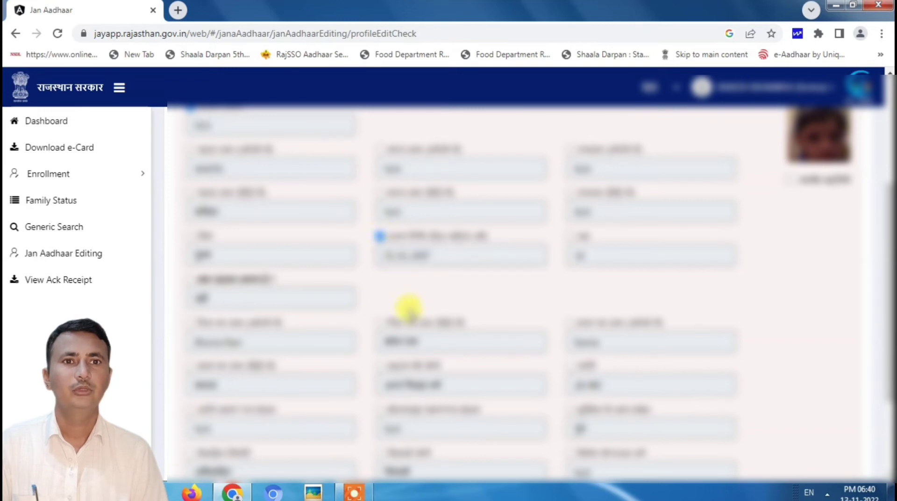
{"action": "scroll", "coordinate": [411, 310], "scroll_direction": "down", "scroll_amount": 3}
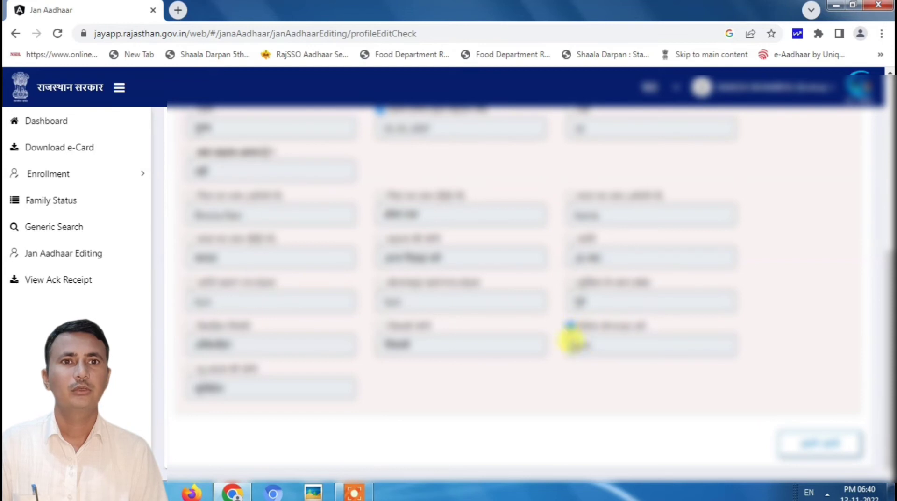
{"action": "scroll", "coordinate": [566, 363], "scroll_direction": "up", "scroll_amount": 2}
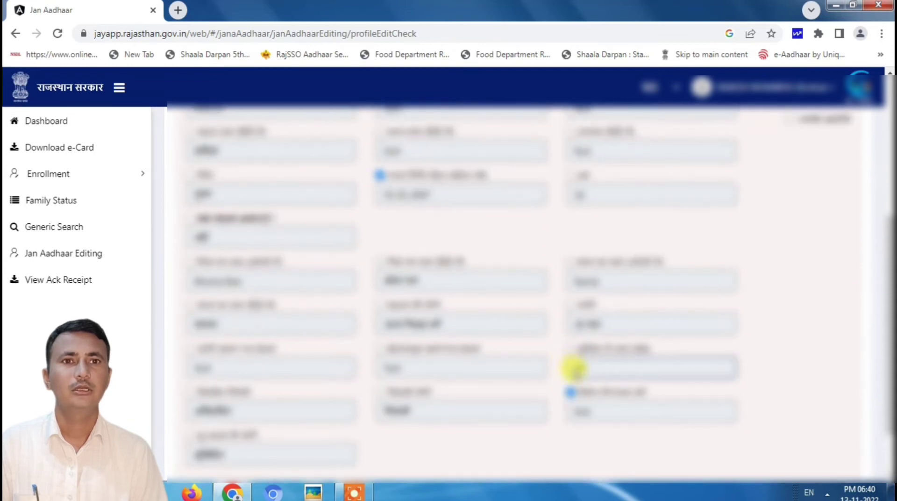
{"action": "scroll", "coordinate": [572, 370], "scroll_direction": "down", "scroll_amount": 2}
{"action": "scroll", "coordinate": [535, 360], "scroll_direction": "up", "scroll_amount": 4}
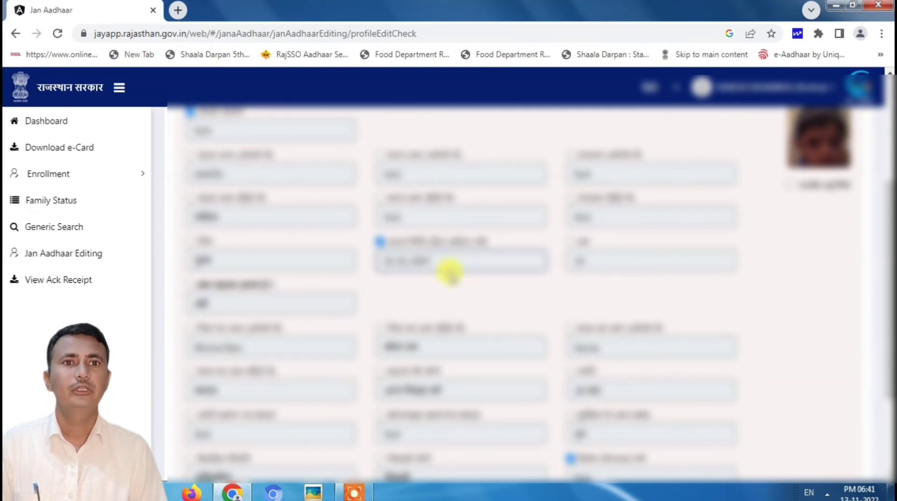
{"action": "scroll", "coordinate": [450, 272], "scroll_direction": "down", "scroll_amount": 3}
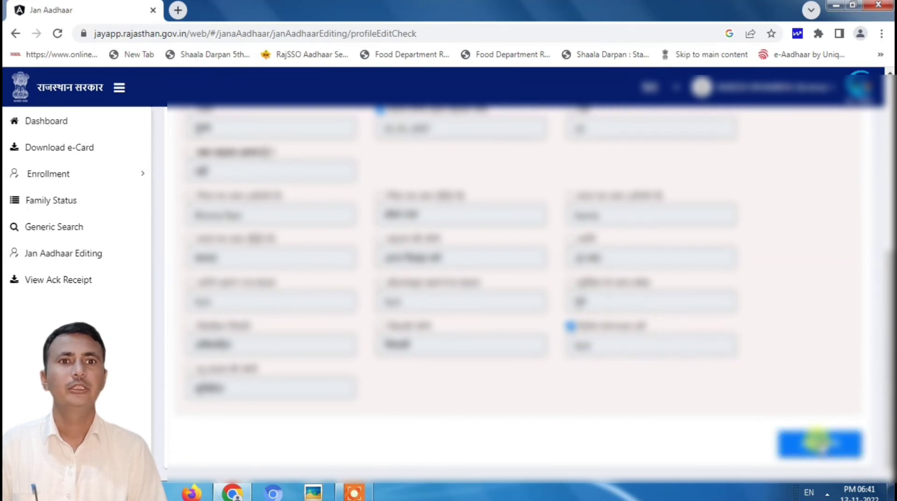
{"action": "left_click", "coordinate": [819, 443]}
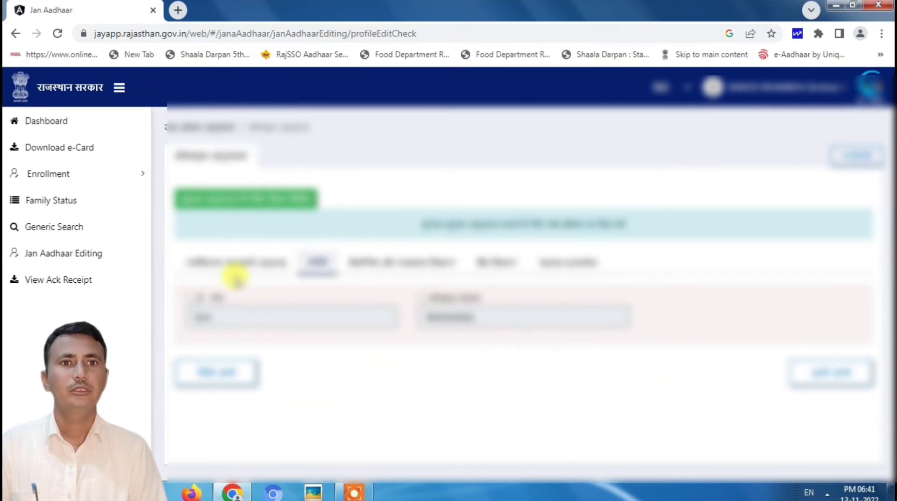
- Mark the annual income for updating in the education and occupation section, pass the remaining sections and submit the field selection
{"action": "left_click", "coordinate": [822, 371]}
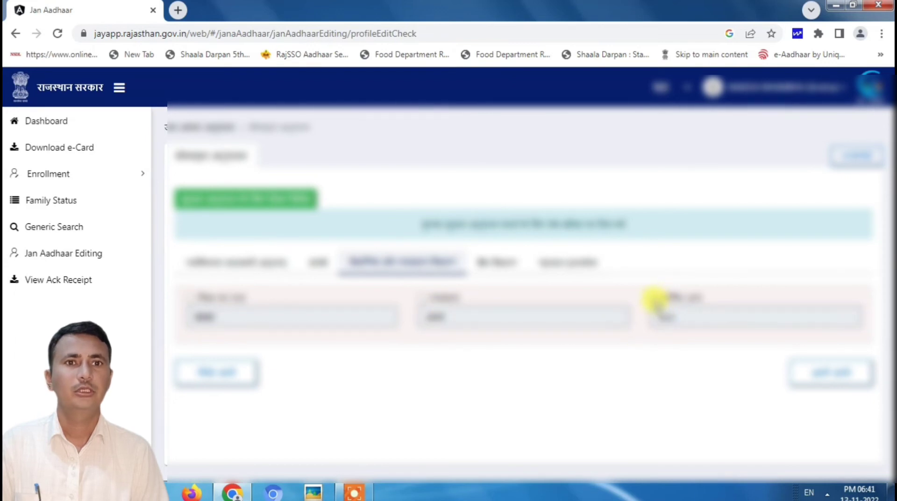
{"action": "left_click", "coordinate": [670, 322]}
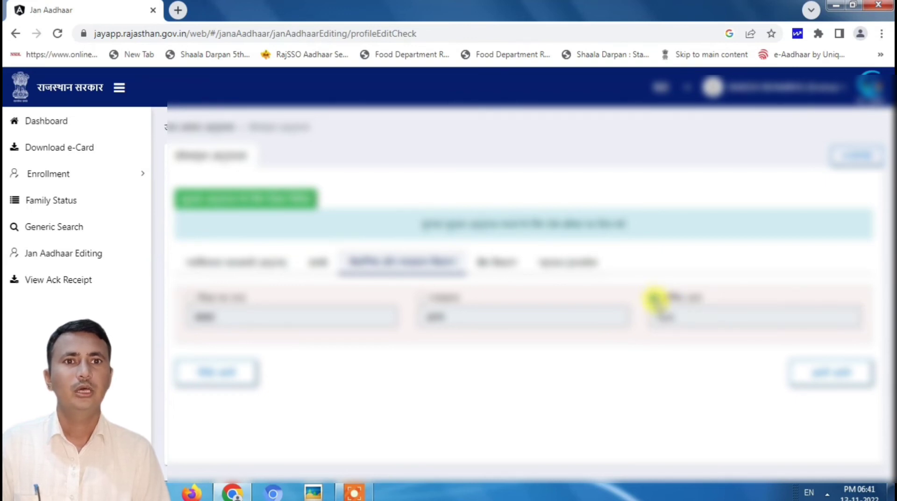
{"action": "left_click", "coordinate": [830, 372]}
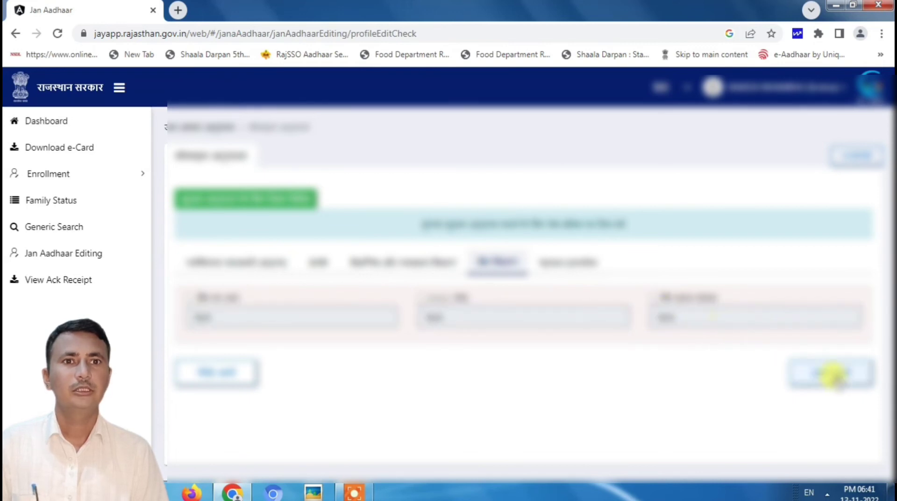
{"action": "left_click", "coordinate": [831, 373]}
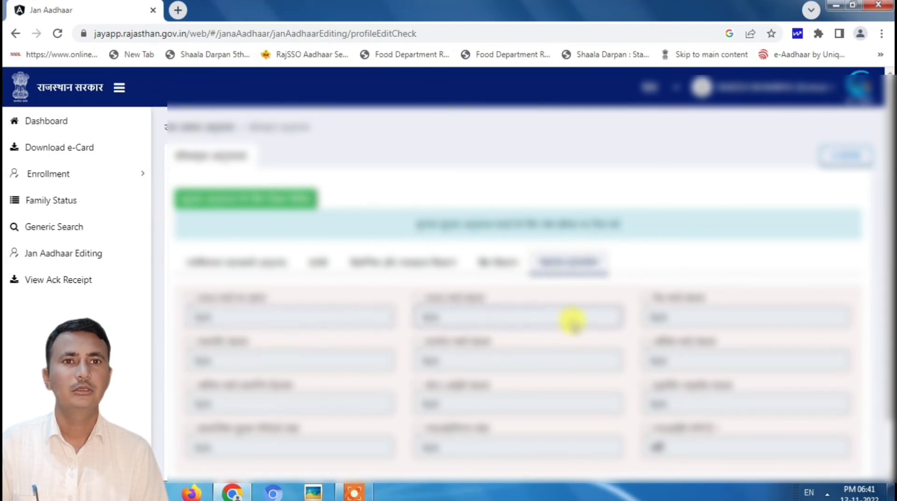
{"action": "scroll", "coordinate": [590, 388], "scroll_direction": "down", "scroll_amount": 1}
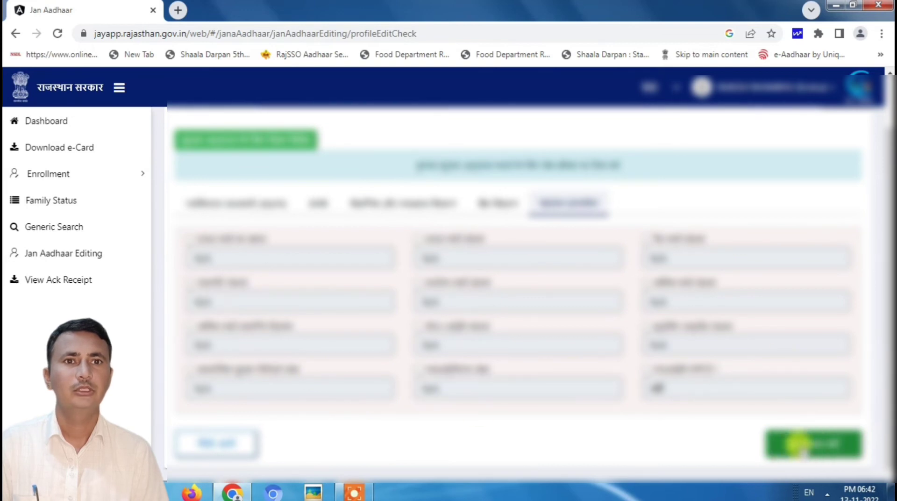
{"action": "left_click", "coordinate": [794, 443]}
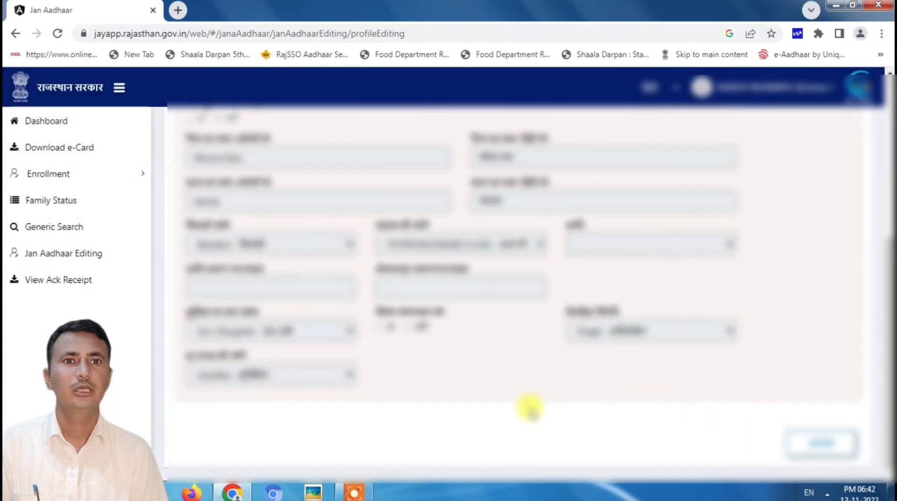
- Enter the member's Aadhaar number, request its verification and verify it with the OTP sent to the registered mobile
{"action": "scroll", "coordinate": [528, 409], "scroll_direction": "up", "scroll_amount": 6}
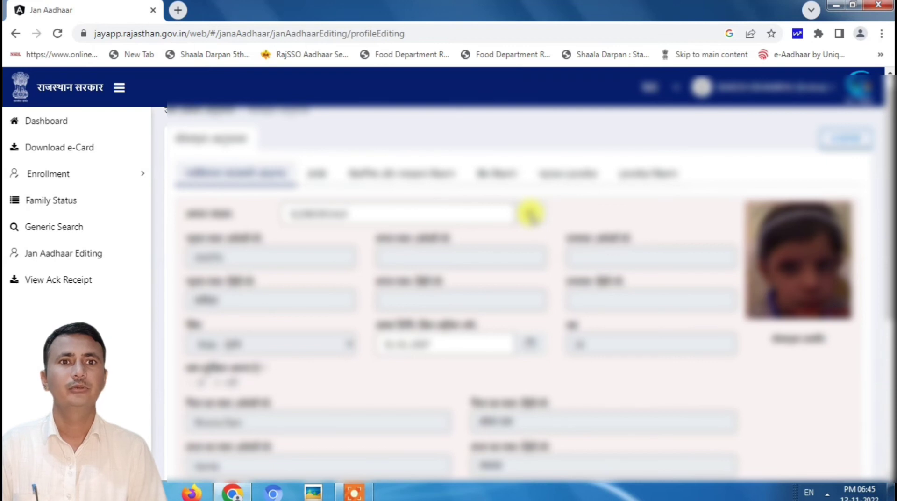
{"action": "left_click", "coordinate": [529, 213]}
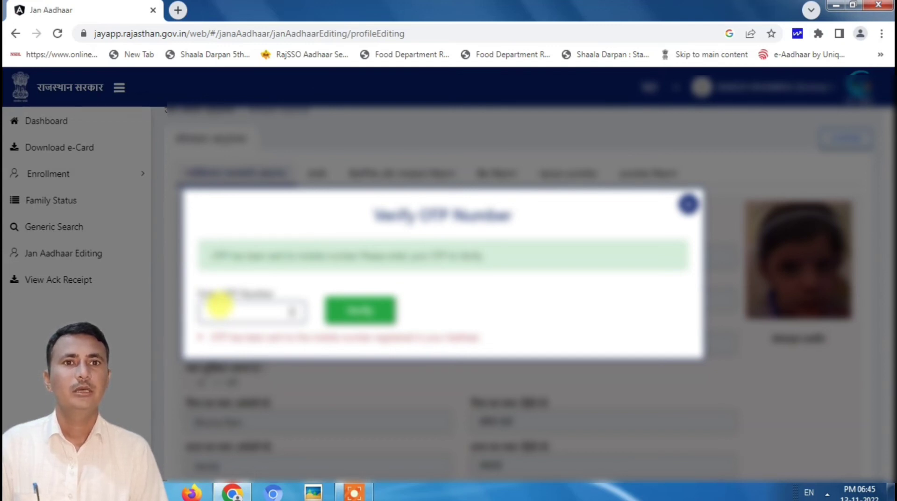
{"action": "left_click", "coordinate": [359, 309]}
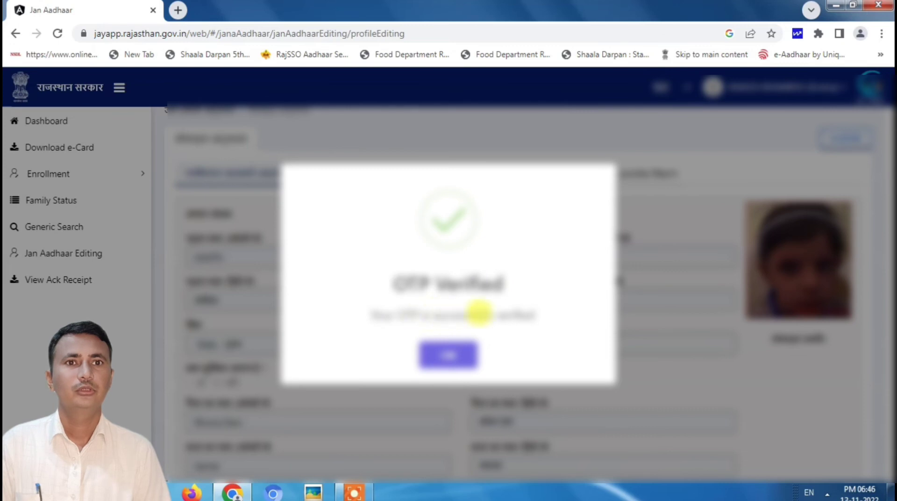
{"action": "left_click", "coordinate": [441, 354]}
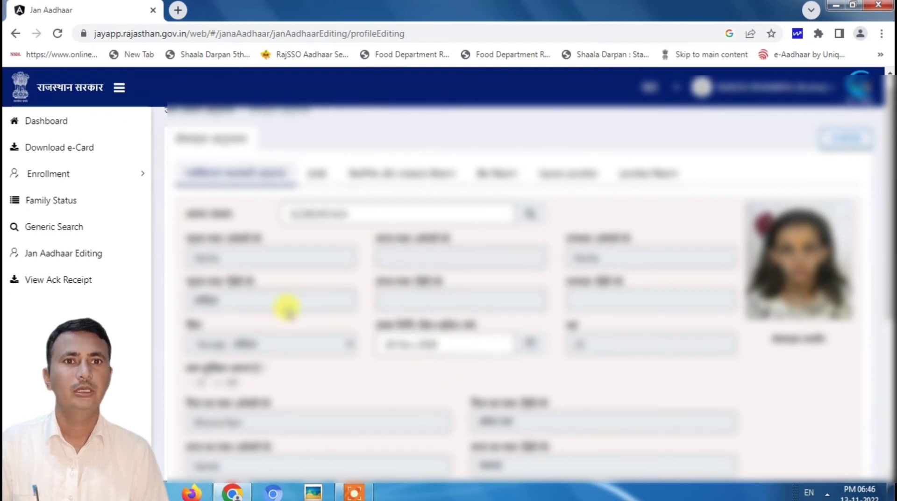
- Review the member's personal details fetched from Aadhaar, including names, gender, date of birth, photo and family relation
{"action": "scroll", "coordinate": [426, 362], "scroll_direction": "down", "scroll_amount": 1}
{"action": "scroll", "coordinate": [411, 362], "scroll_direction": "down", "scroll_amount": 2}
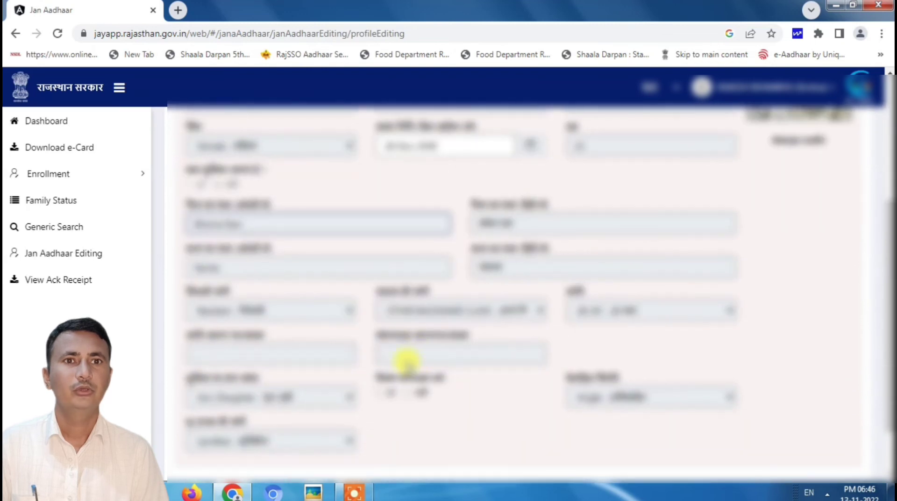
{"action": "scroll", "coordinate": [381, 362], "scroll_direction": "down", "scroll_amount": 1}
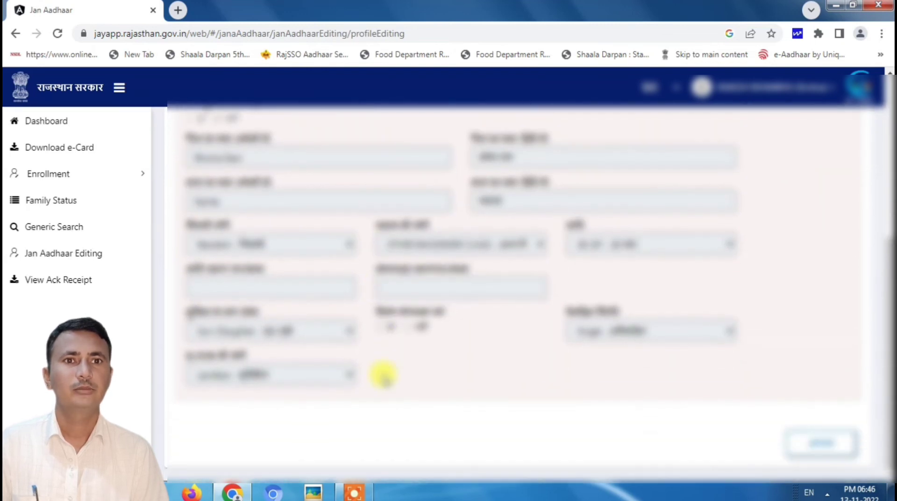
{"action": "scroll", "coordinate": [531, 334], "scroll_direction": "up", "scroll_amount": 2}
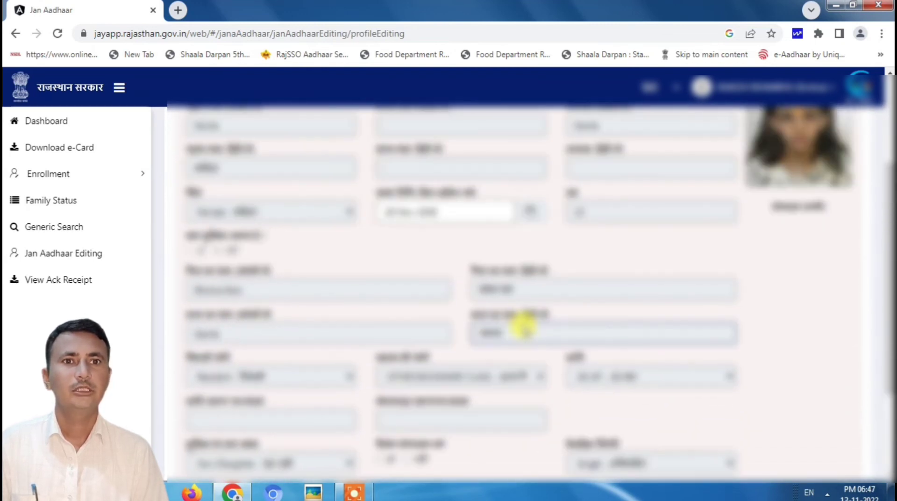
{"action": "scroll", "coordinate": [523, 328], "scroll_direction": "up", "scroll_amount": 2}
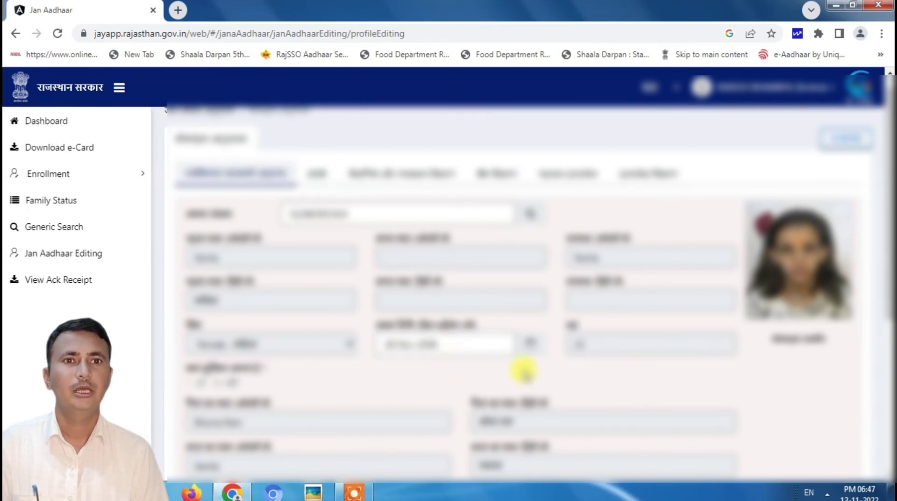
{"action": "scroll", "coordinate": [679, 400], "scroll_direction": "down", "scroll_amount": 3}
{"action": "scroll", "coordinate": [676, 401], "scroll_direction": "down", "scroll_amount": 3}
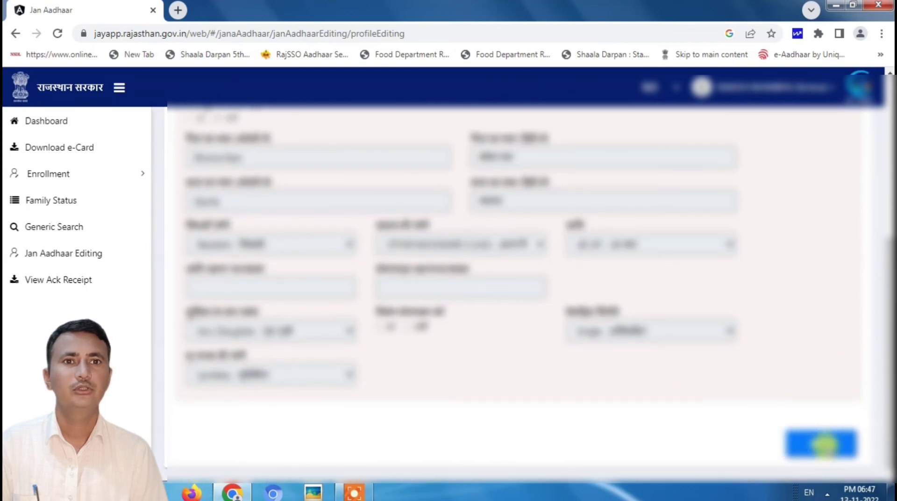
- Check the required personal fields again, then save the member's personal details and continue to the contact section
{"action": "left_click", "coordinate": [822, 444]}
{"action": "left_click", "coordinate": [210, 315]}
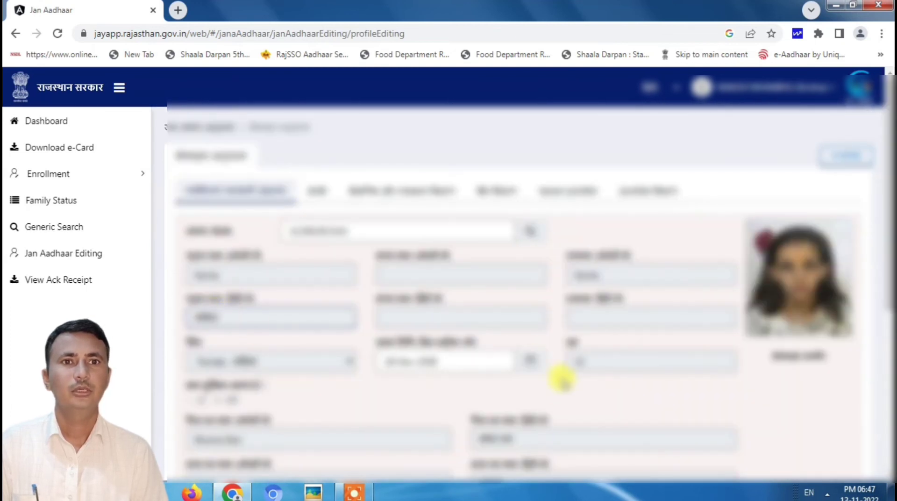
{"action": "scroll", "coordinate": [551, 382], "scroll_direction": "down", "scroll_amount": 6}
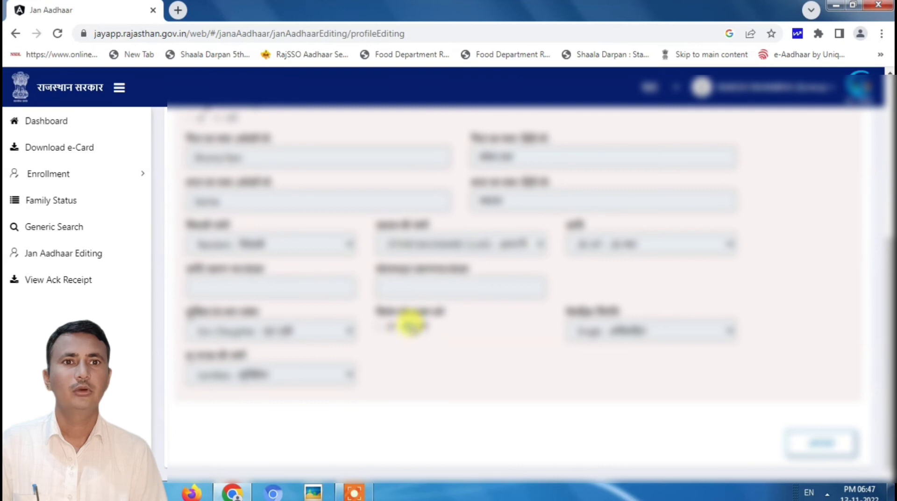
{"action": "left_click", "coordinate": [821, 443]}
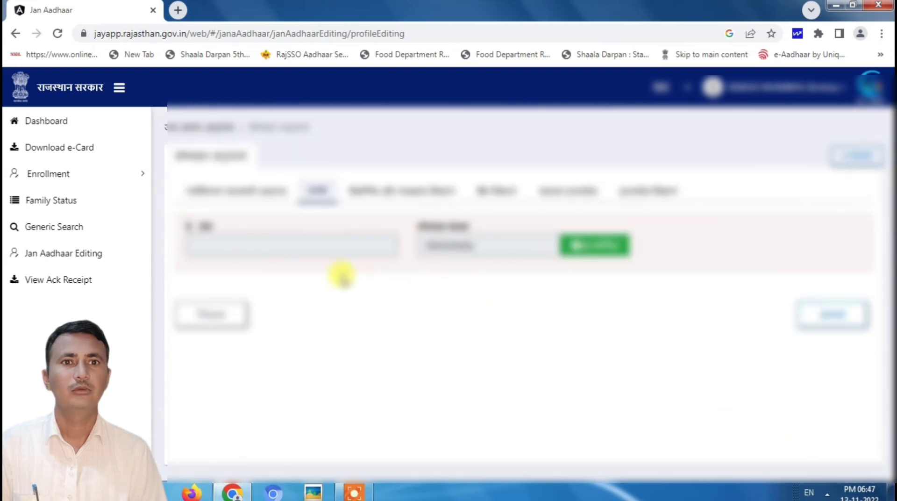
- Continue through the contact, education and occupation, bank and other identity document sections to reach the document upload section
{"action": "left_click", "coordinate": [830, 315]}
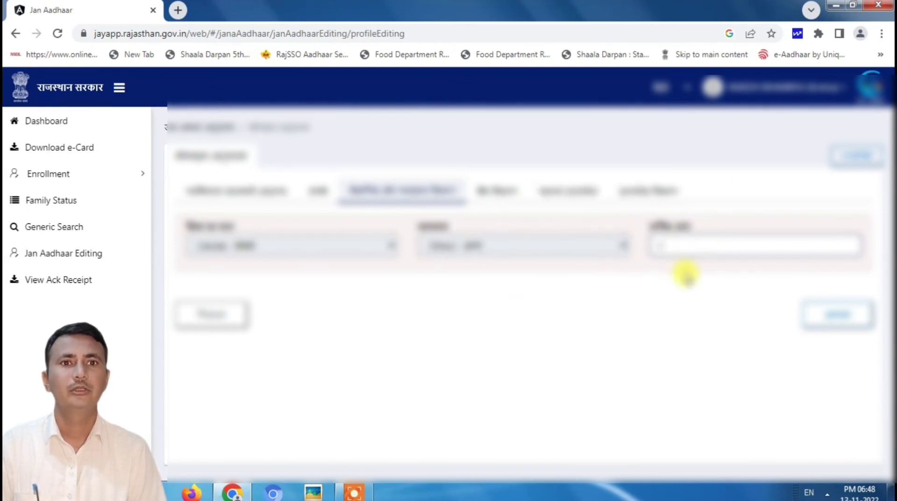
{"action": "left_click", "coordinate": [837, 315]}
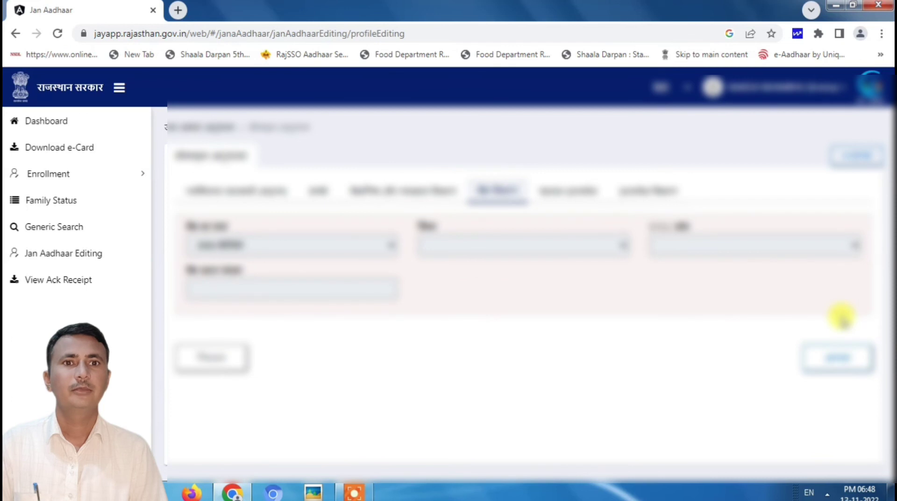
{"action": "left_click", "coordinate": [836, 359]}
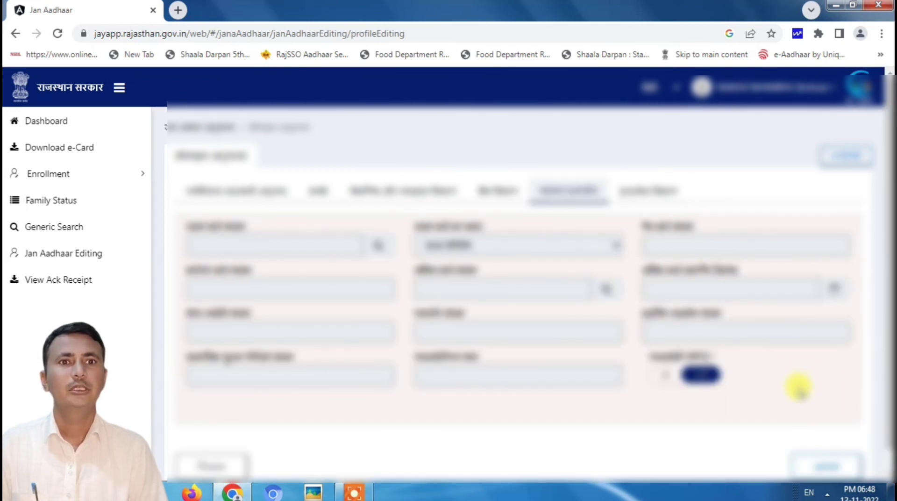
{"action": "scroll", "coordinate": [797, 388], "scroll_direction": "down", "scroll_amount": 1}
{"action": "left_click", "coordinate": [829, 442]}
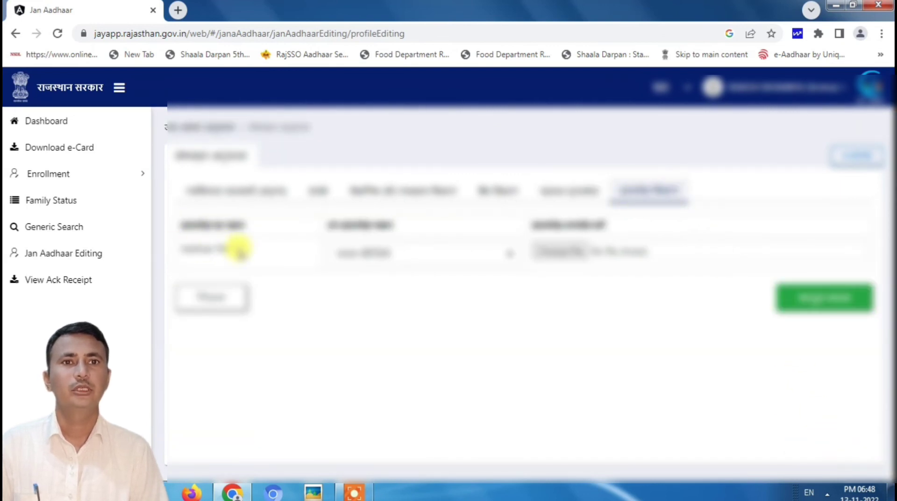
- Choose Aadhaar Copy as the supporting document type, attach its file and submit the profile update
{"action": "left_click", "coordinate": [444, 255]}
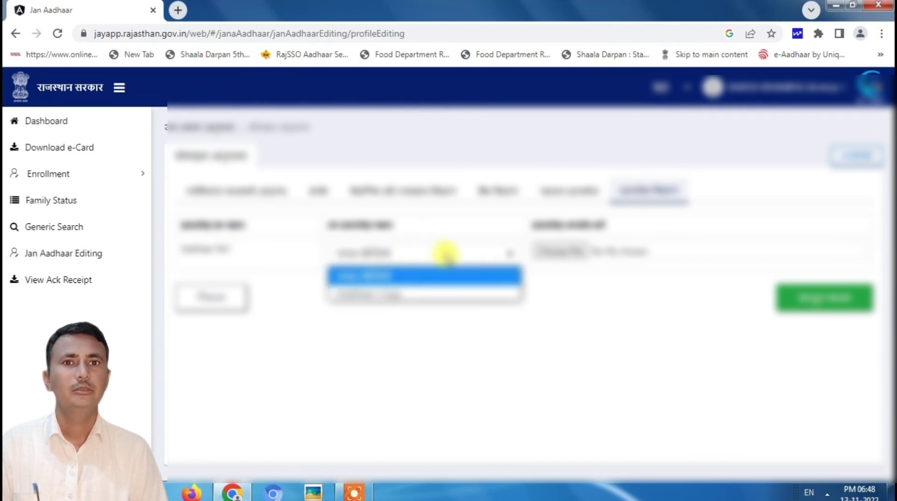
{"action": "left_click", "coordinate": [403, 293]}
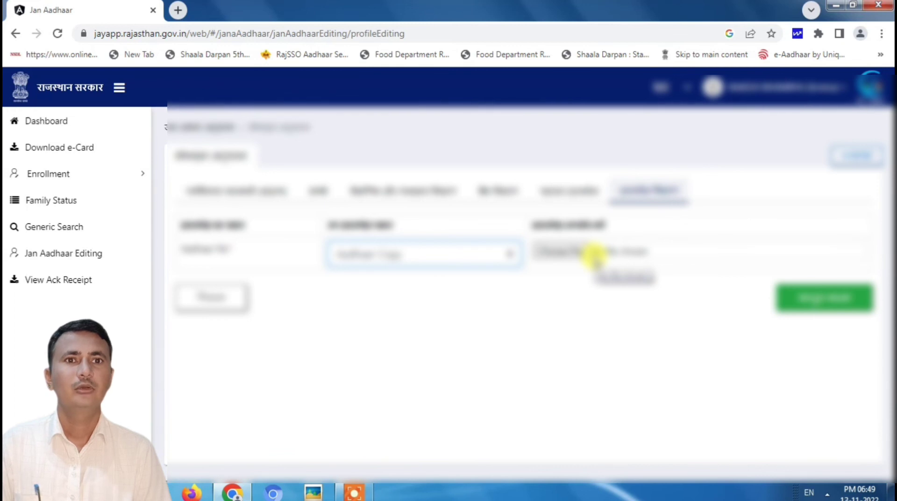
{"action": "left_click", "coordinate": [592, 255]}
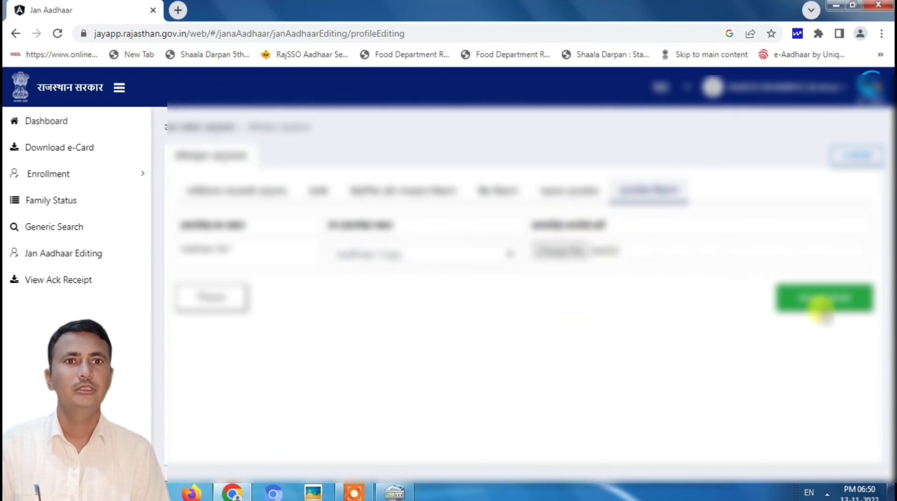
{"action": "left_click", "coordinate": [820, 298]}
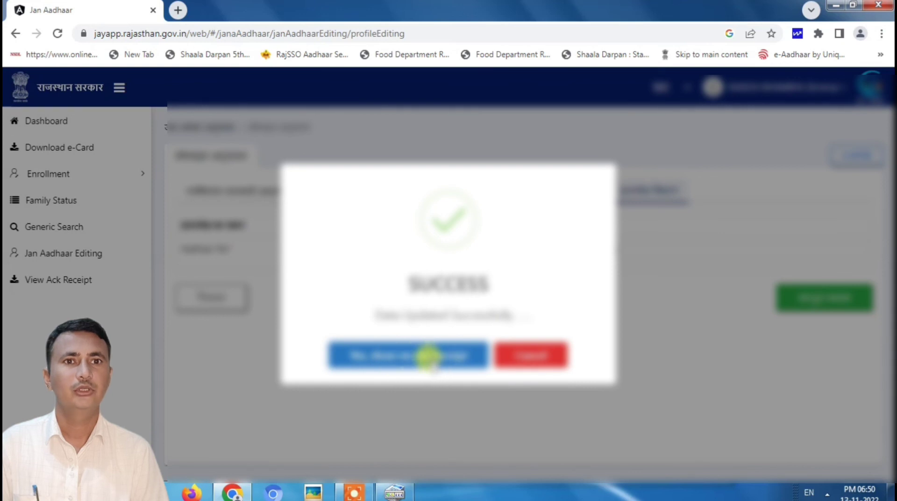
- Open the acknowledgement receipt for the profile update and look through the member's changed details
{"action": "left_click", "coordinate": [421, 355]}
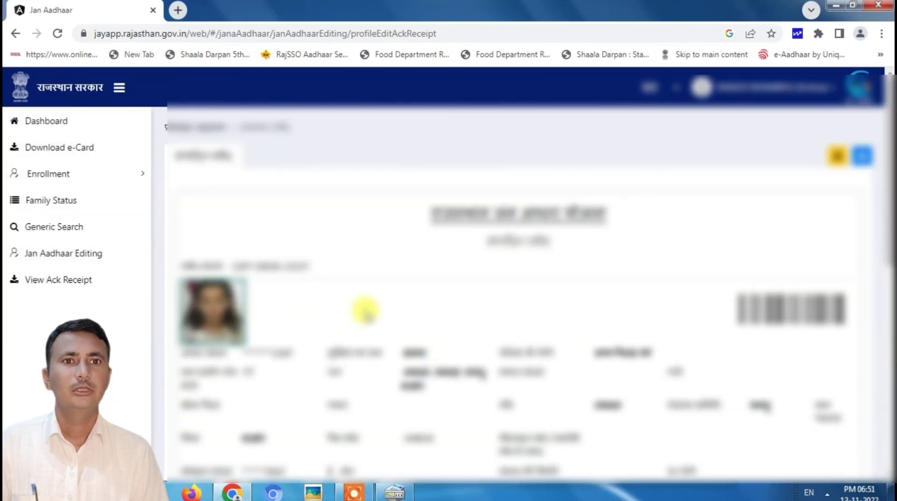
{"action": "scroll", "coordinate": [364, 310], "scroll_direction": "down", "scroll_amount": 9}
{"action": "scroll", "coordinate": [382, 361], "scroll_direction": "up", "scroll_amount": 6}
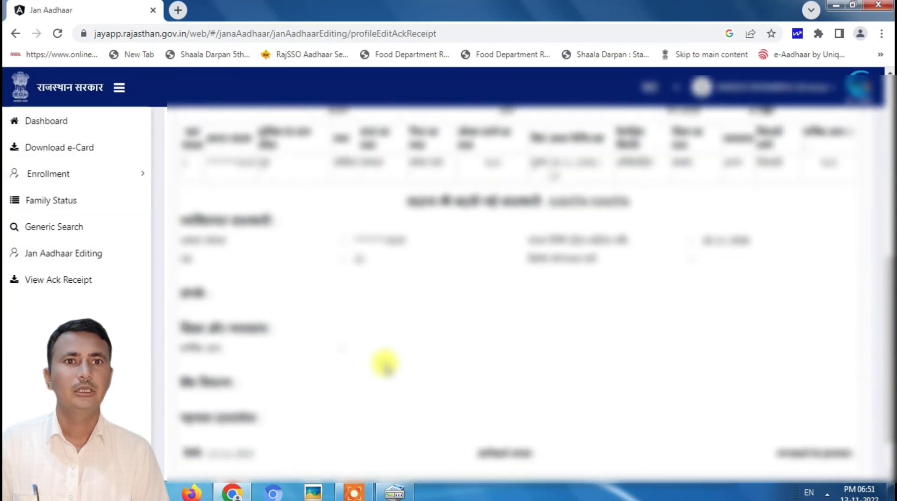
{"action": "scroll", "coordinate": [358, 357], "scroll_direction": "up", "scroll_amount": 3}
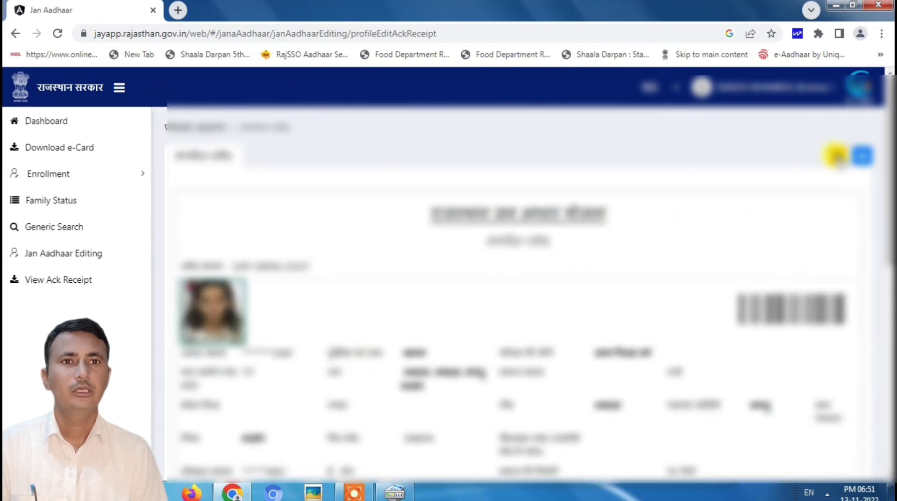
- Print the acknowledgement receipt, then look over its family and member details
{"action": "left_click", "coordinate": [836, 156]}
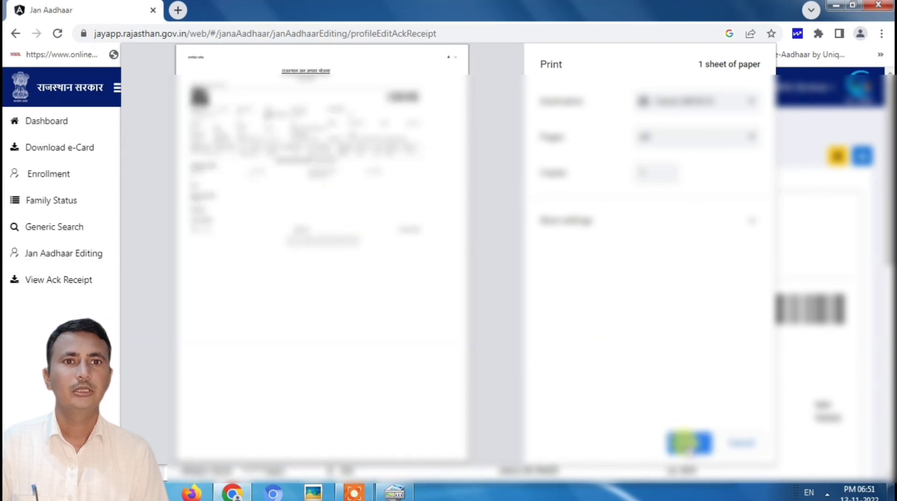
{"action": "left_click", "coordinate": [685, 441]}
{"action": "scroll", "coordinate": [588, 407], "scroll_direction": "down", "scroll_amount": 4}
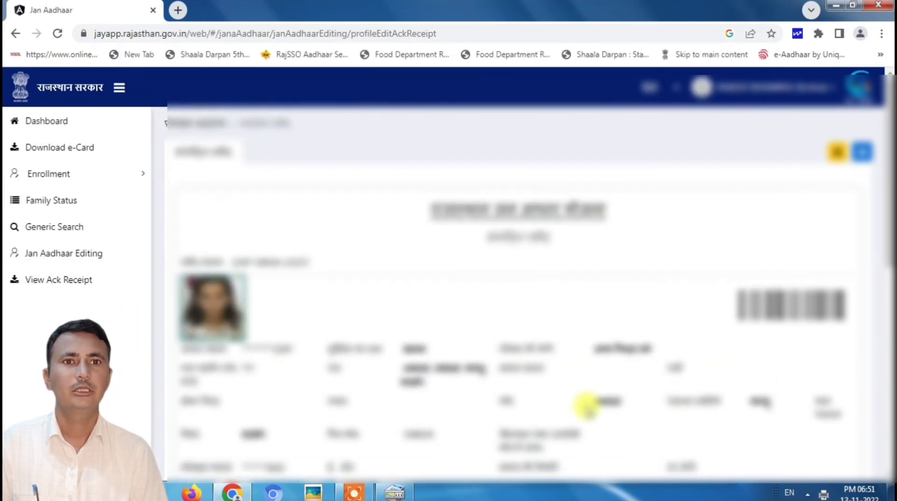
{"action": "scroll", "coordinate": [589, 410], "scroll_direction": "down", "scroll_amount": 3}
{"action": "scroll", "coordinate": [591, 410], "scroll_direction": "up", "scroll_amount": 5}
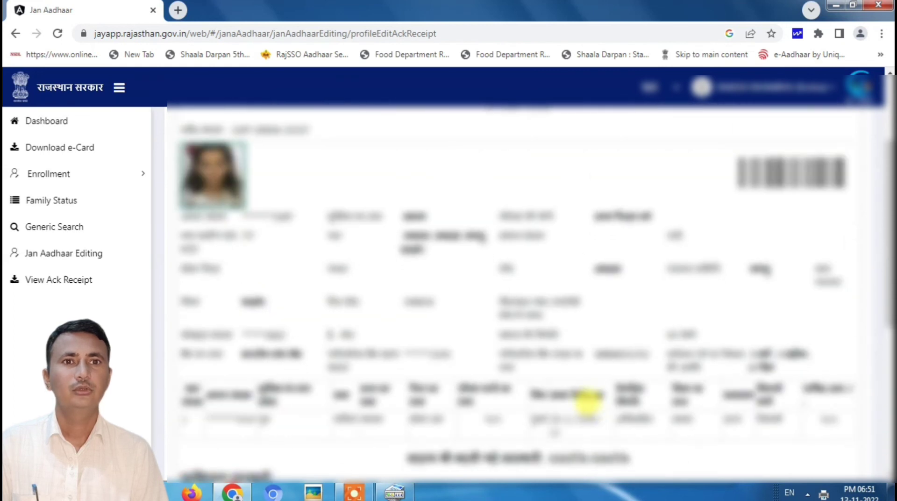